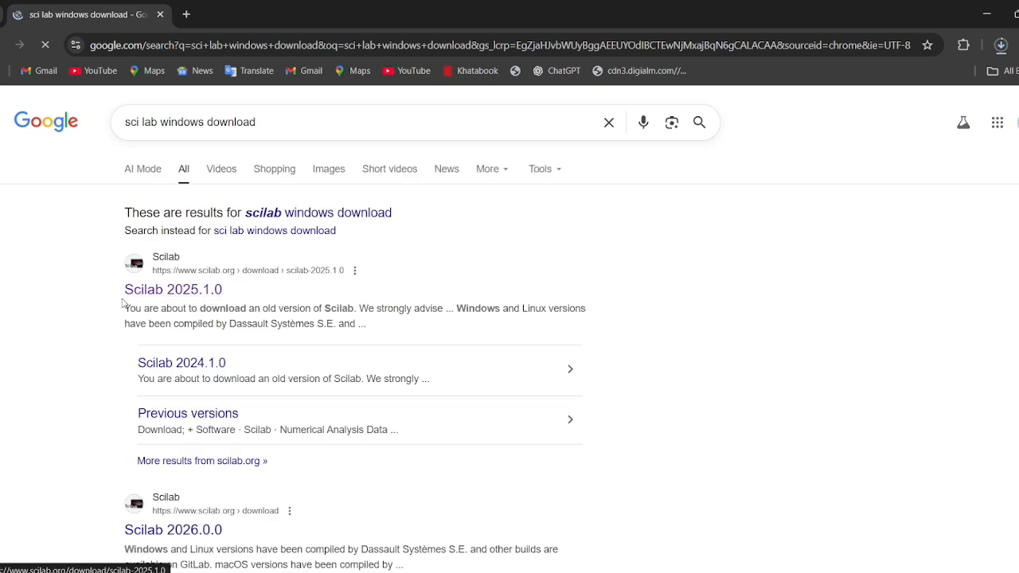
# Step: Open the Scilab 2025.1.0 download page from the search results and download the 64-bit Windows .exe installer
pyautogui.click(212, 290)
pyautogui.scroll(-4, 570, 445)
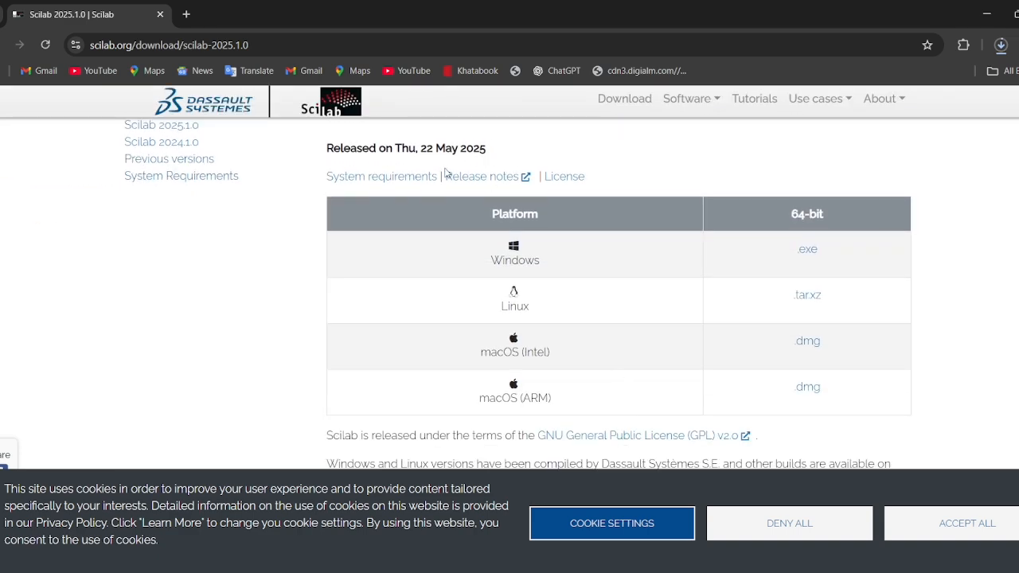
pyautogui.scroll(1, 444, 199)
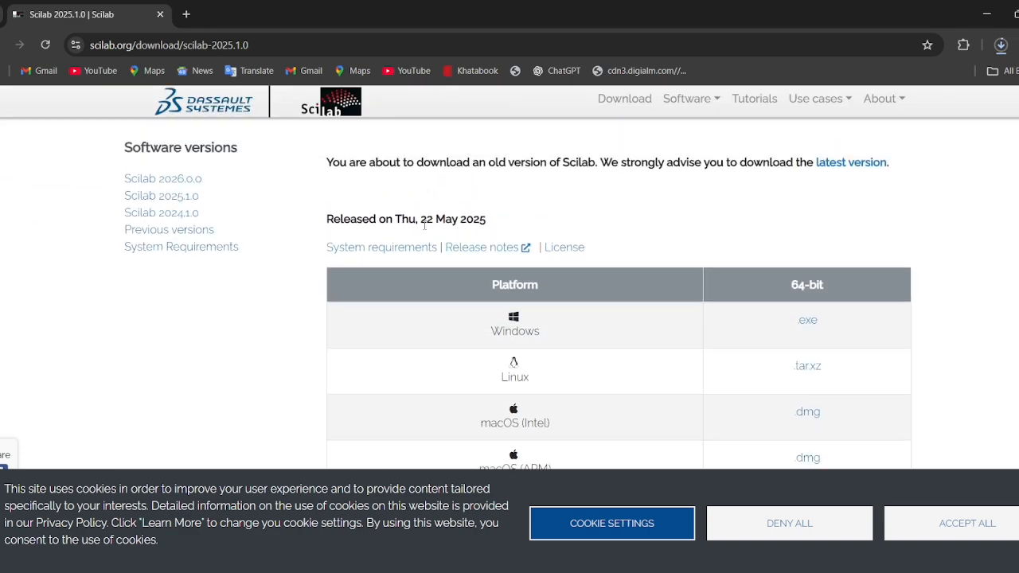
pyautogui.moveTo(421, 223); pyautogui.dragTo(499, 224)
pyautogui.click(510, 226)
pyautogui.click(808, 323)
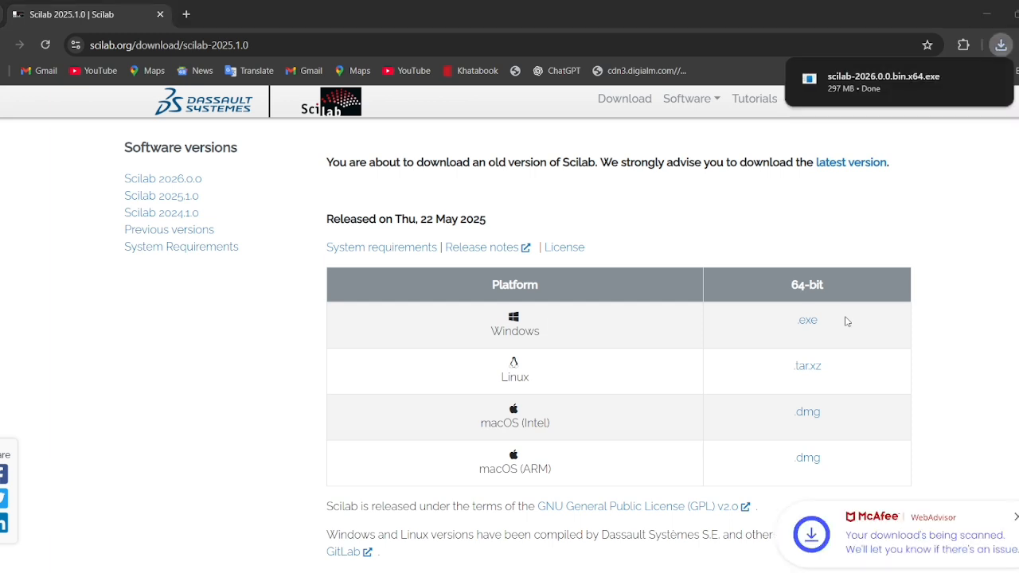
# Step: Run the downloaded scilab-2026.0.0.bin.x64.exe installer with English as the setup language
pyautogui.click(893, 83)
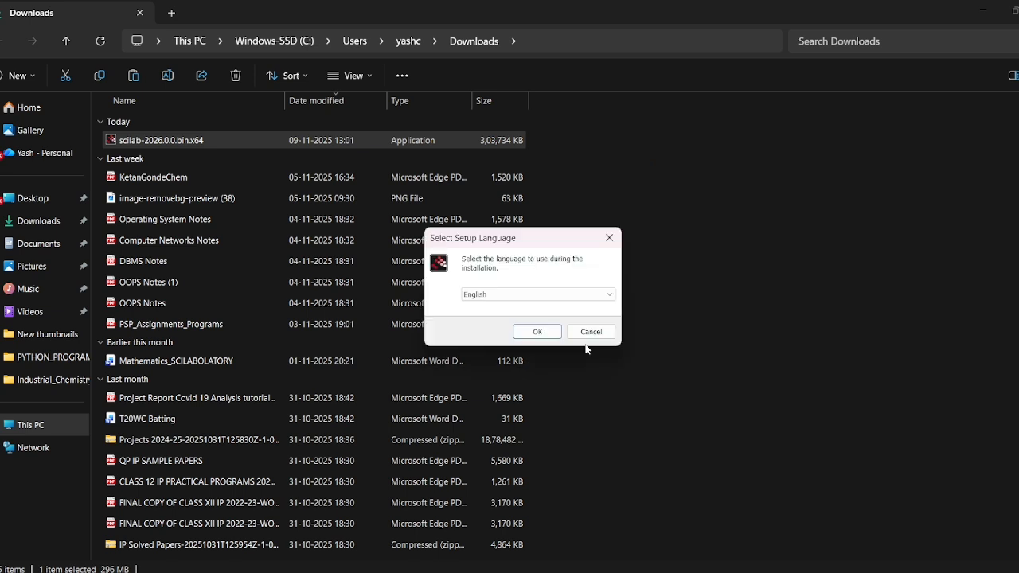
pyautogui.click(538, 332)
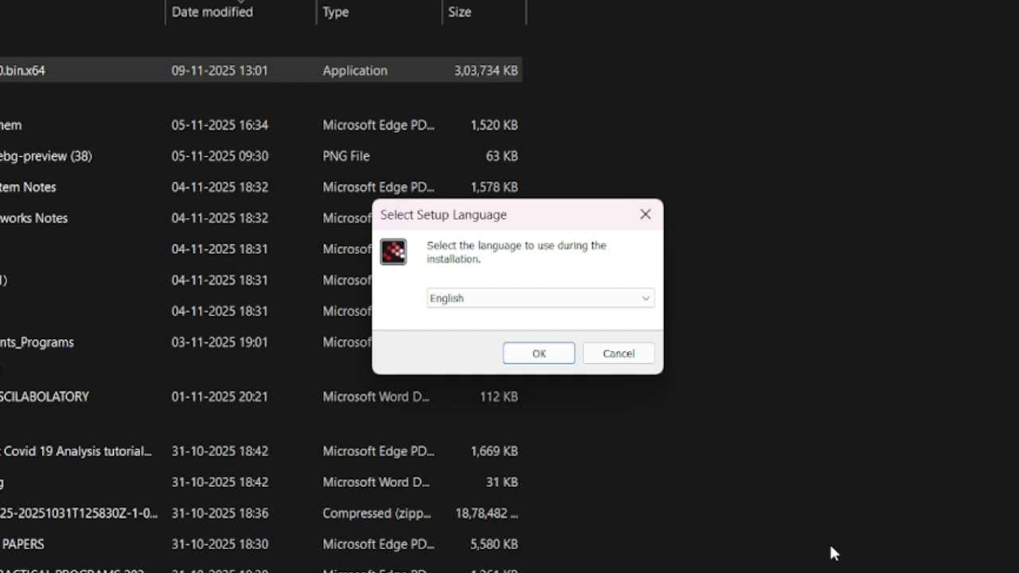
pyautogui.press('Return')
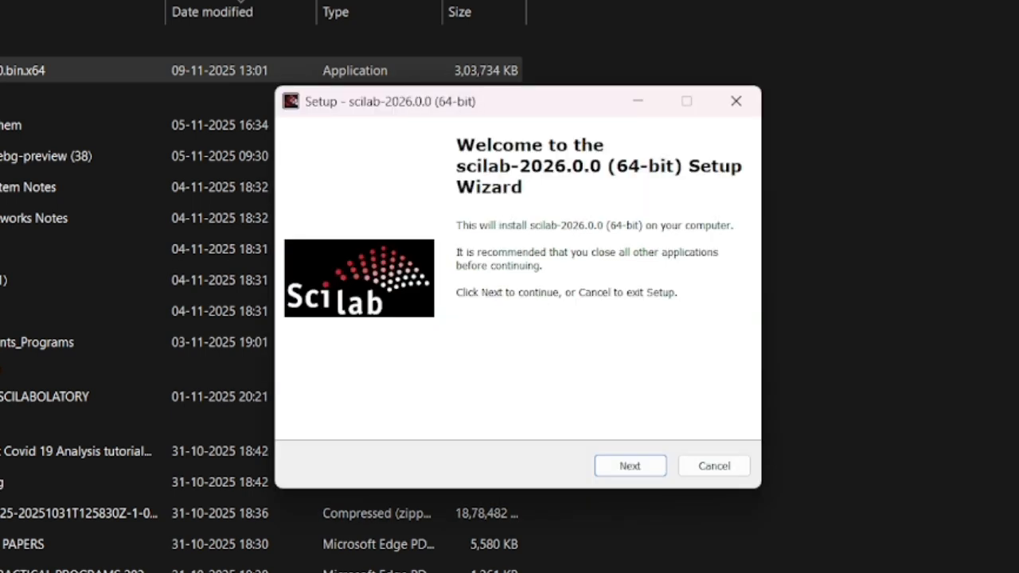
# Step: Accept the license agreement and keep C:\Program Files\scilab-2026.0.0 as the installation folder
pyautogui.click(631, 467)
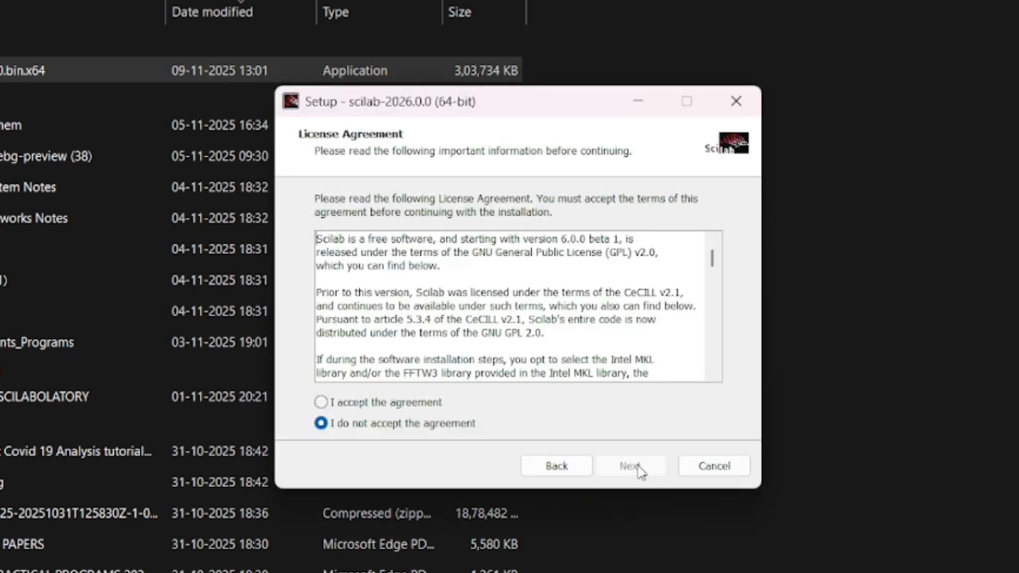
pyautogui.click(333, 404)
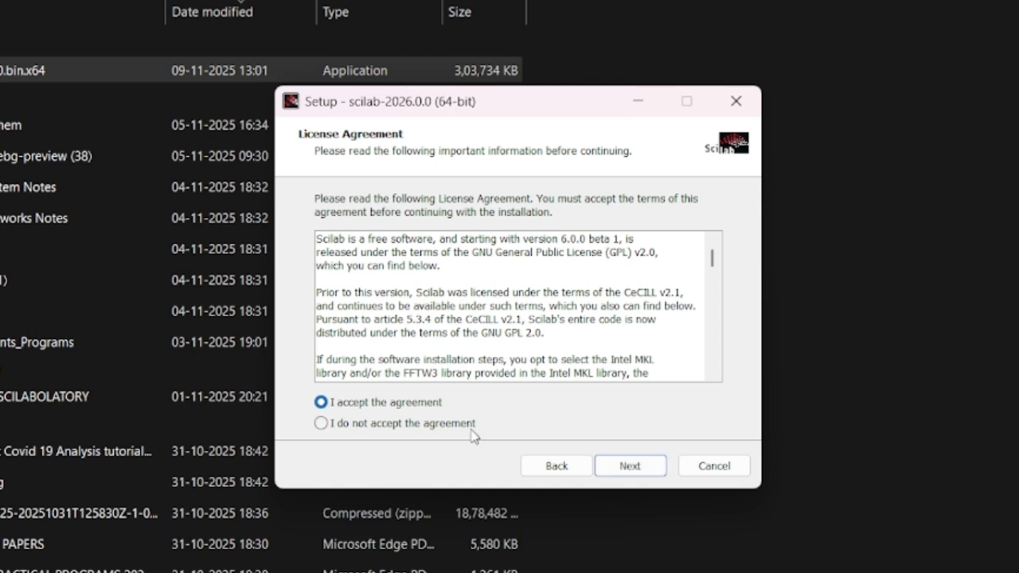
pyautogui.click(611, 466)
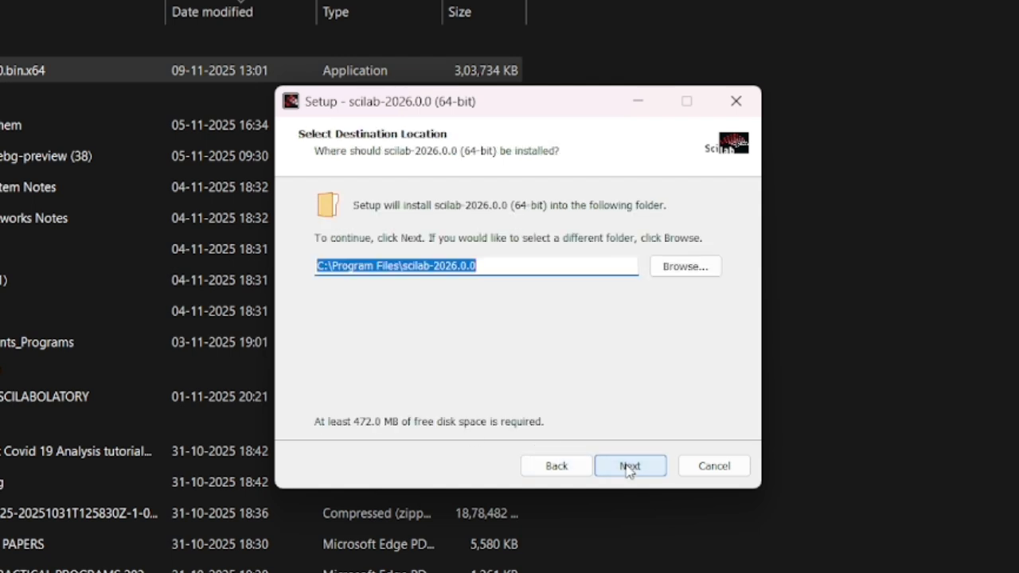
pyautogui.click(631, 471)
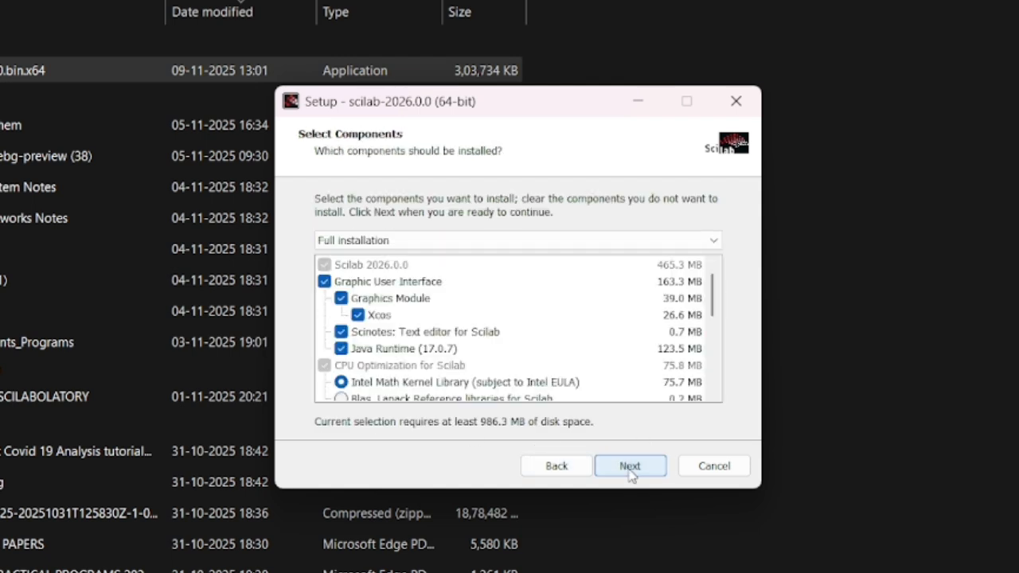
# Step: Keep the Full installation components, the default Start Menu folder and all preselected additional tasks for the setup
pyautogui.click(715, 243)
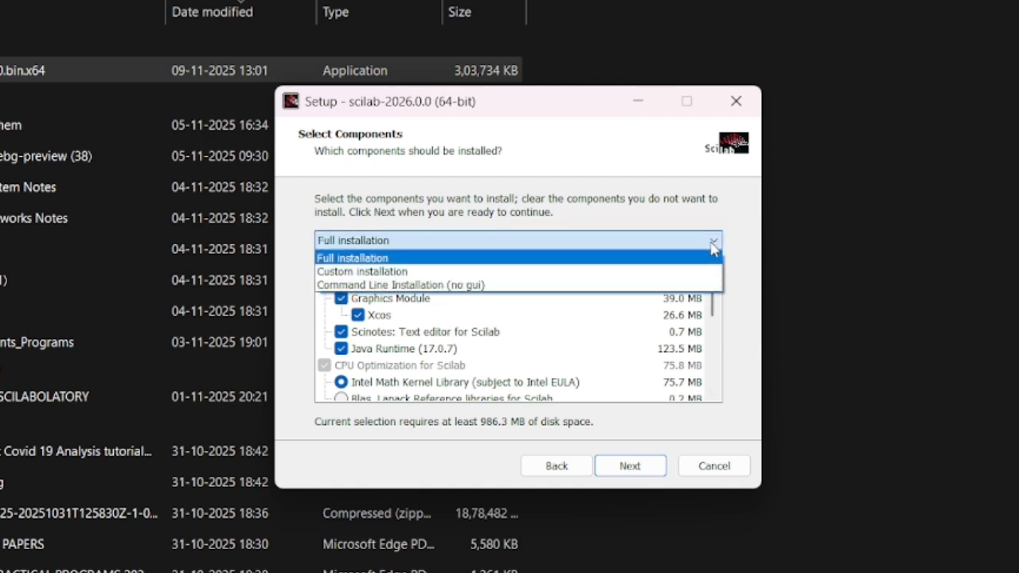
pyautogui.click(713, 247)
pyautogui.click(618, 468)
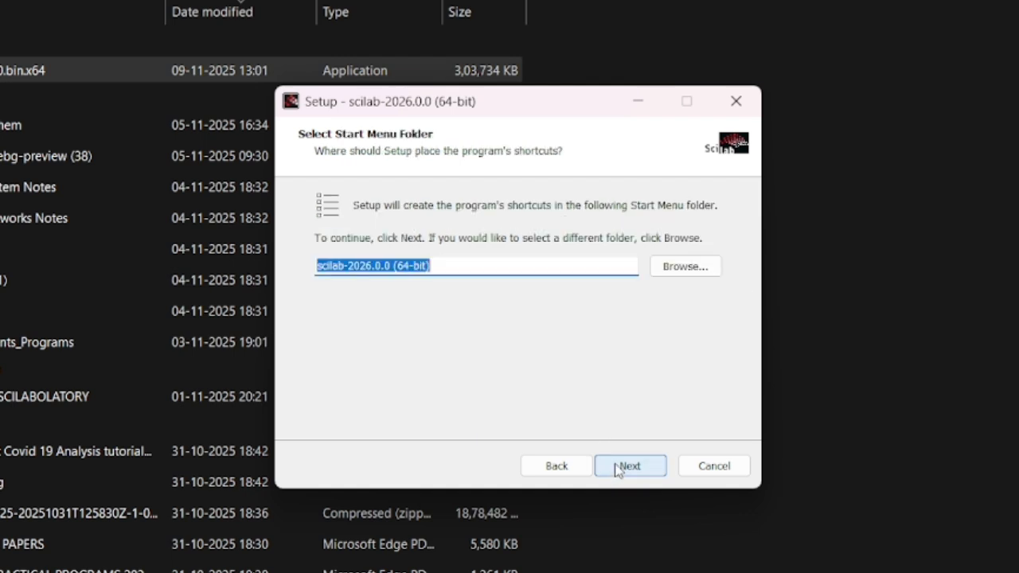
pyautogui.click(618, 469)
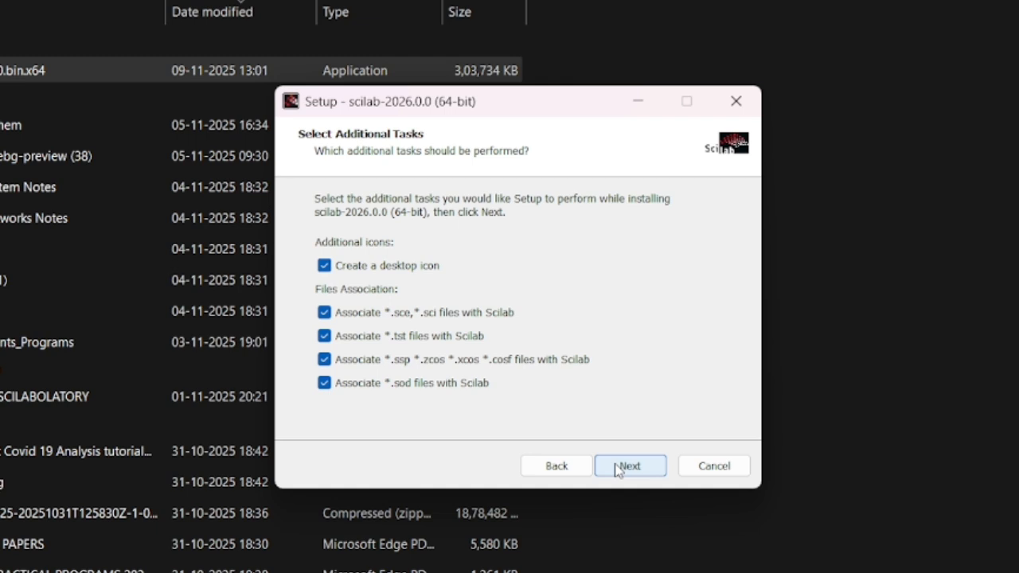
pyautogui.click(618, 468)
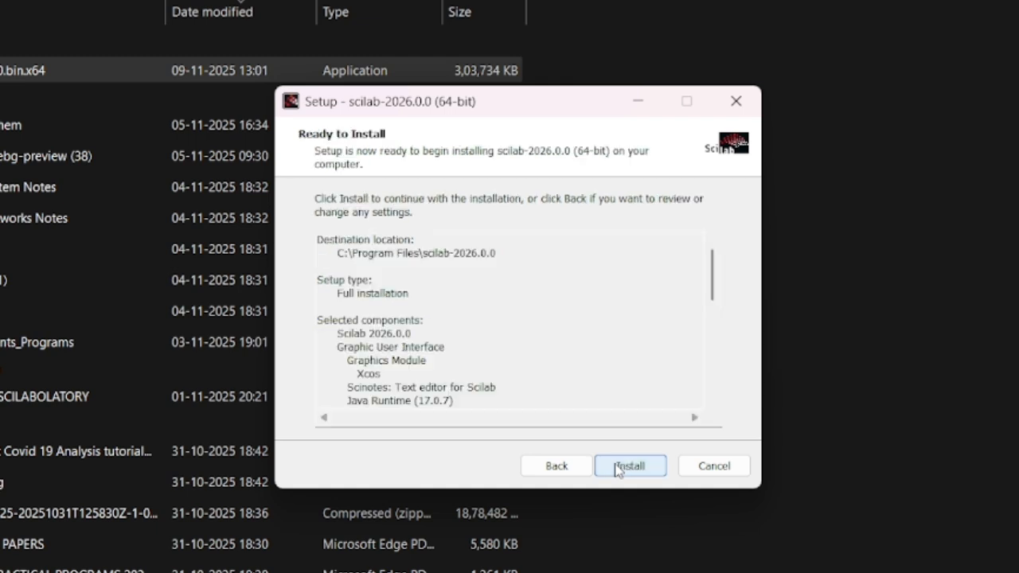
# Step: Install scilab-2026.0.0 and finish the setup wizard with Launch Scilab enabled
pyautogui.click(629, 466)
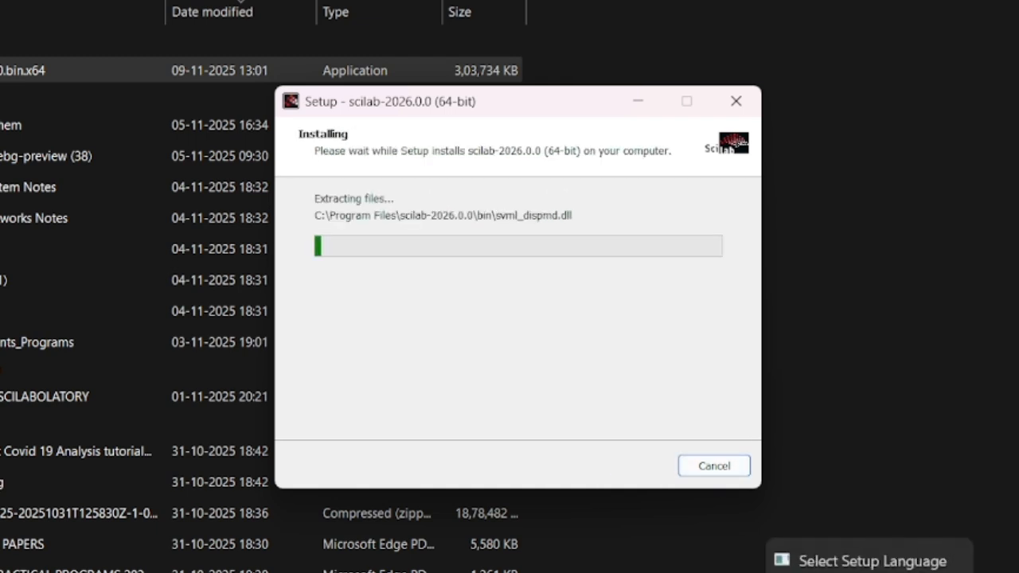
pyautogui.press('super+d')
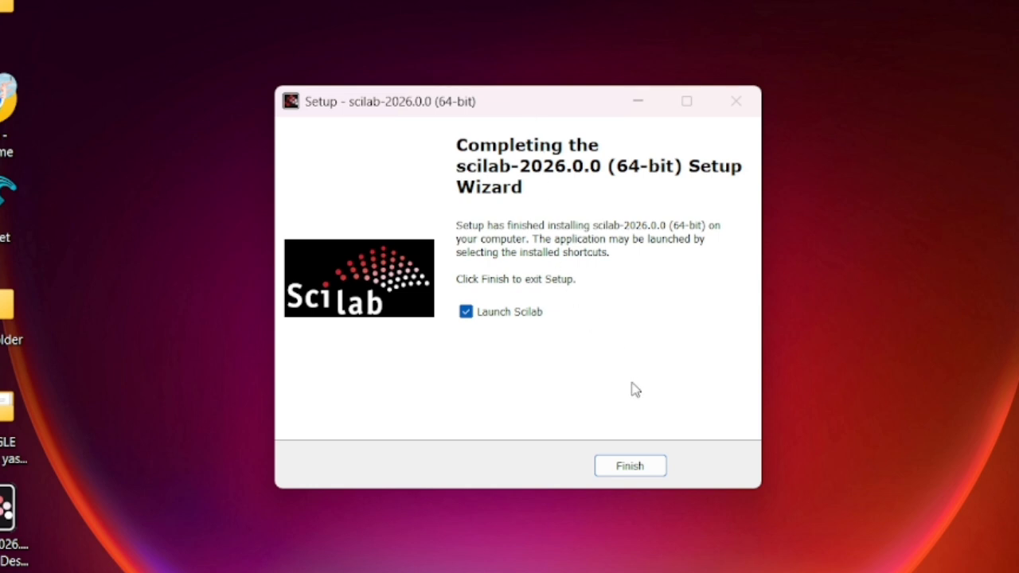
pyautogui.click(639, 469)
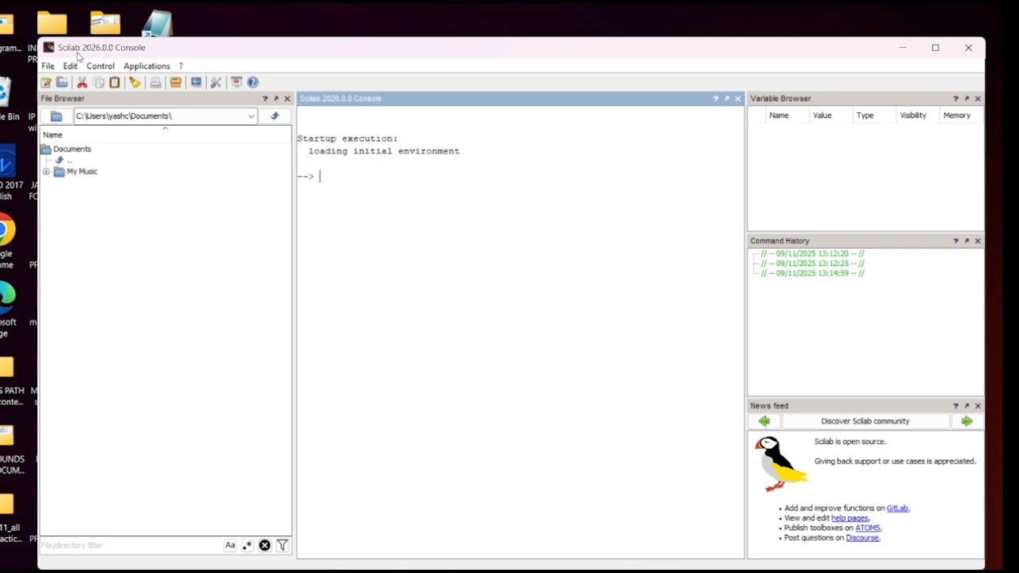
# Step: Open a new SciNotes script from the Scilab console and position the editor window over the console
pyautogui.click(46, 85)
pyautogui.moveTo(226, 54); pyautogui.dragTo(395, 78)
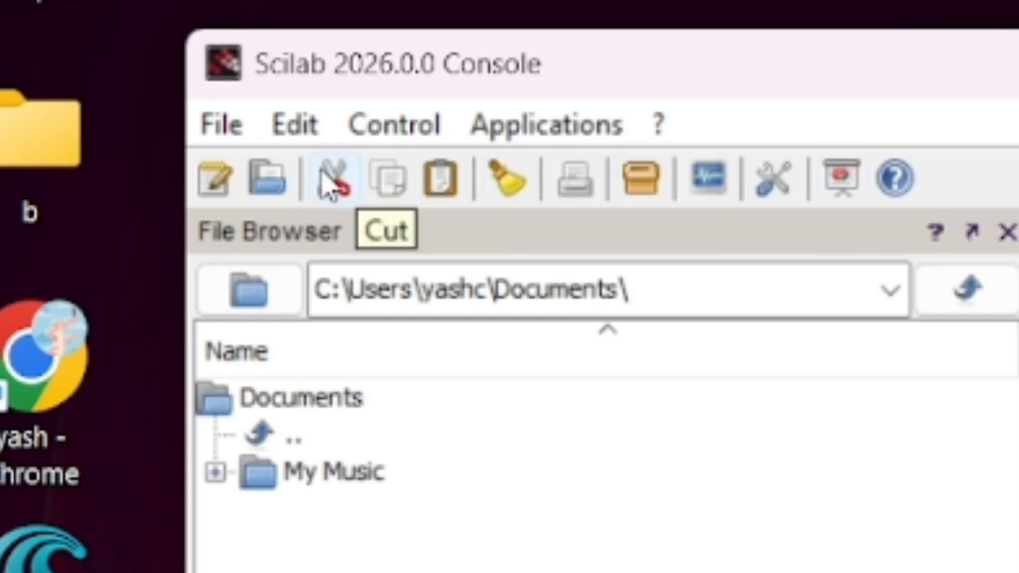
pyautogui.click(216, 180)
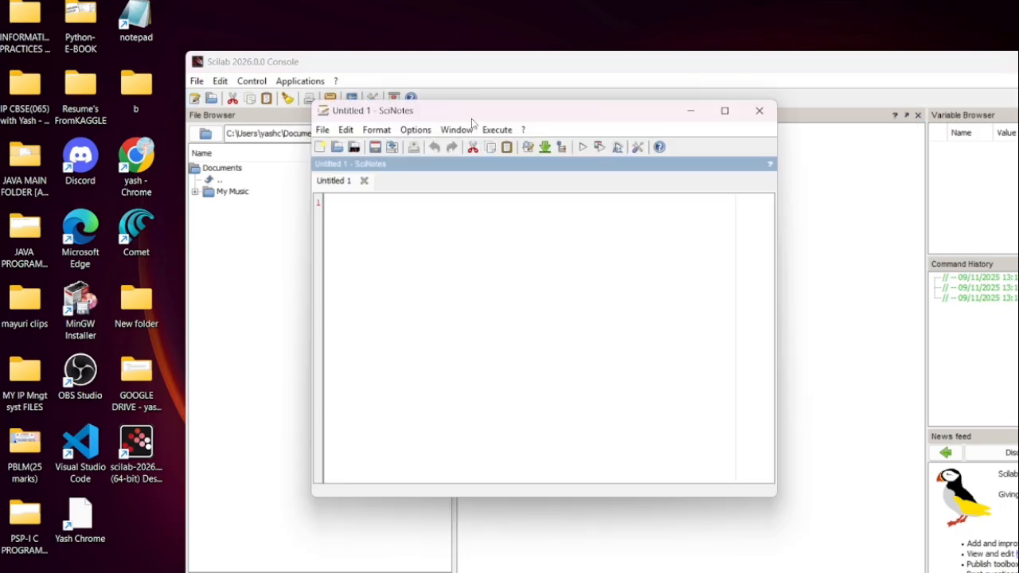
pyautogui.moveTo(469, 116); pyautogui.dragTo(539, 172)
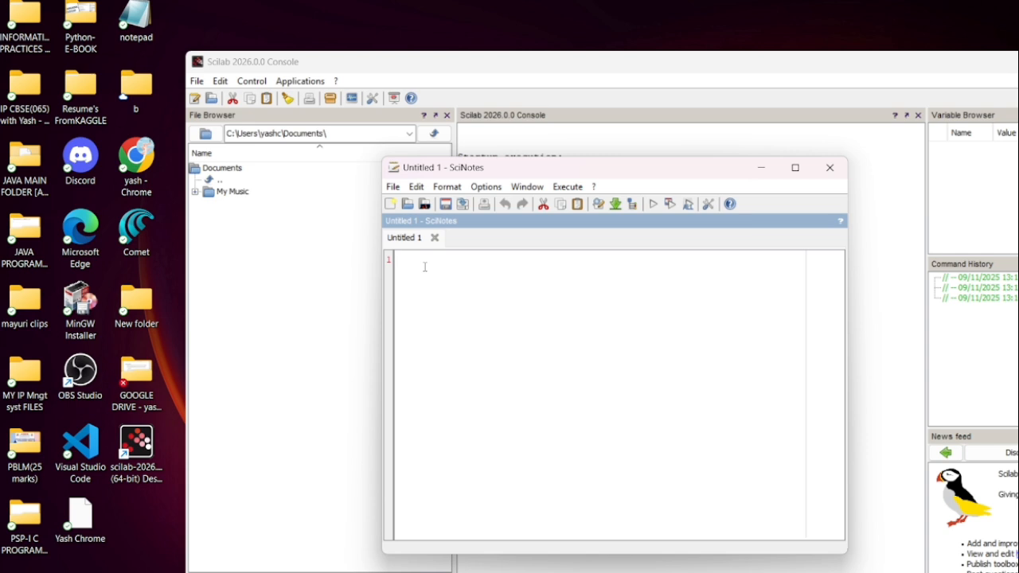
# Step: Write clc;clear; on the first line of the script and leave a blank line below it
pyautogui.write('c;')
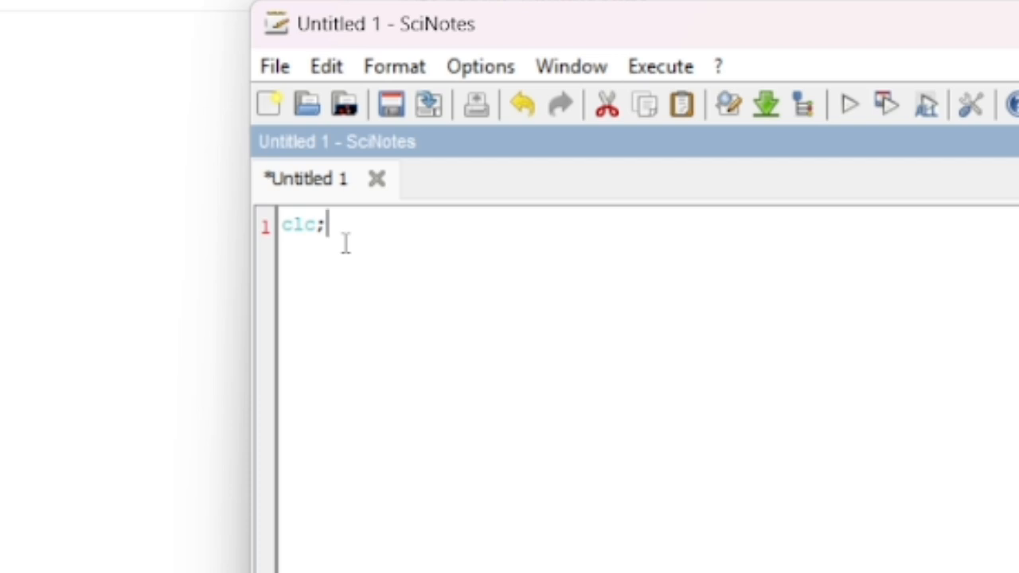
pyautogui.write('clear;')
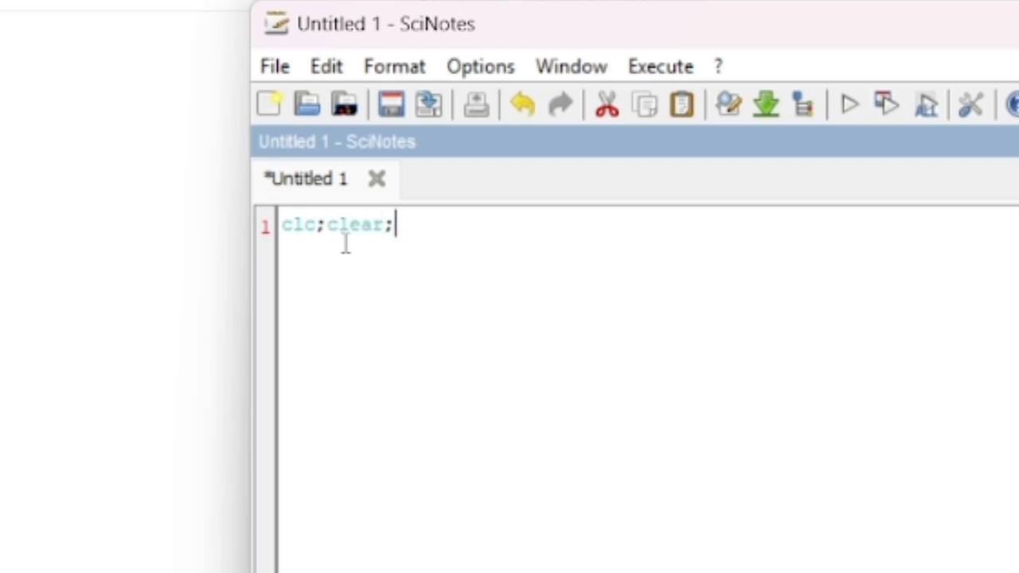
pyautogui.press('Return')
pyautogui.press('Return')
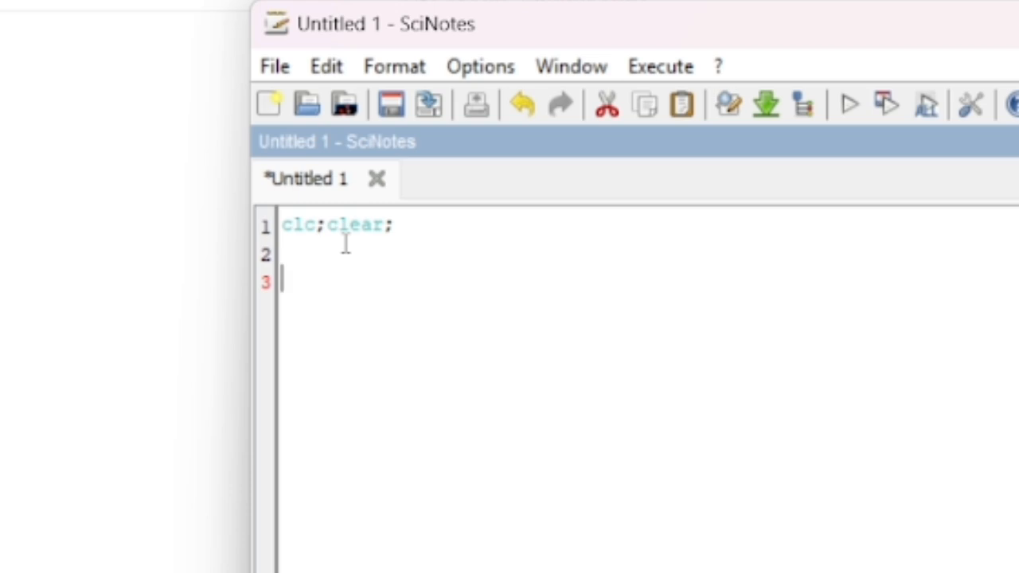
# Step: Write disp("Hello World") on line 3 of the script and start a new line after it
pyautogui.write('disp')
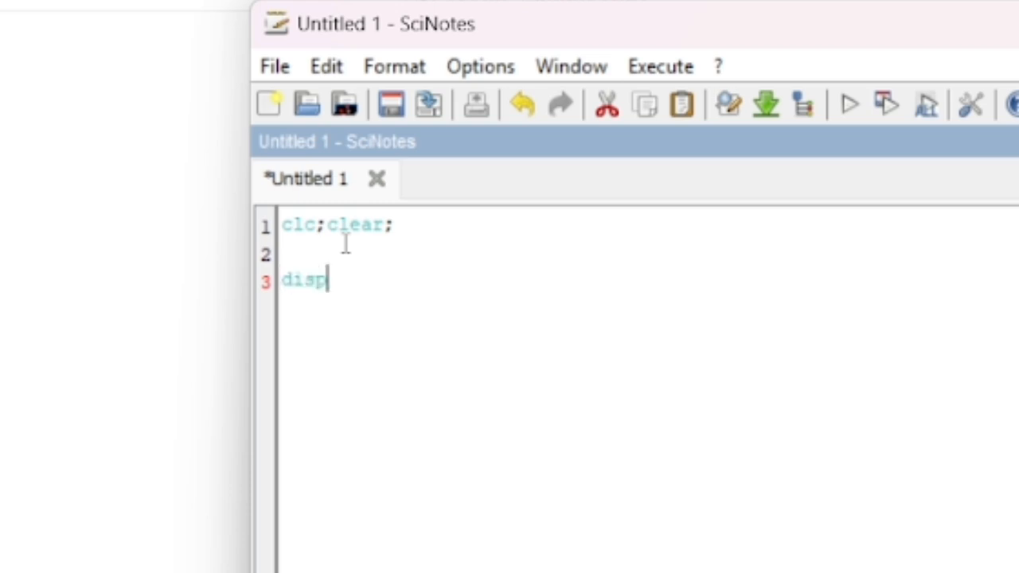
pyautogui.write('(')
pyautogui.write('"')
pyautogui.write('Hel')
pyautogui.write('lo WO')
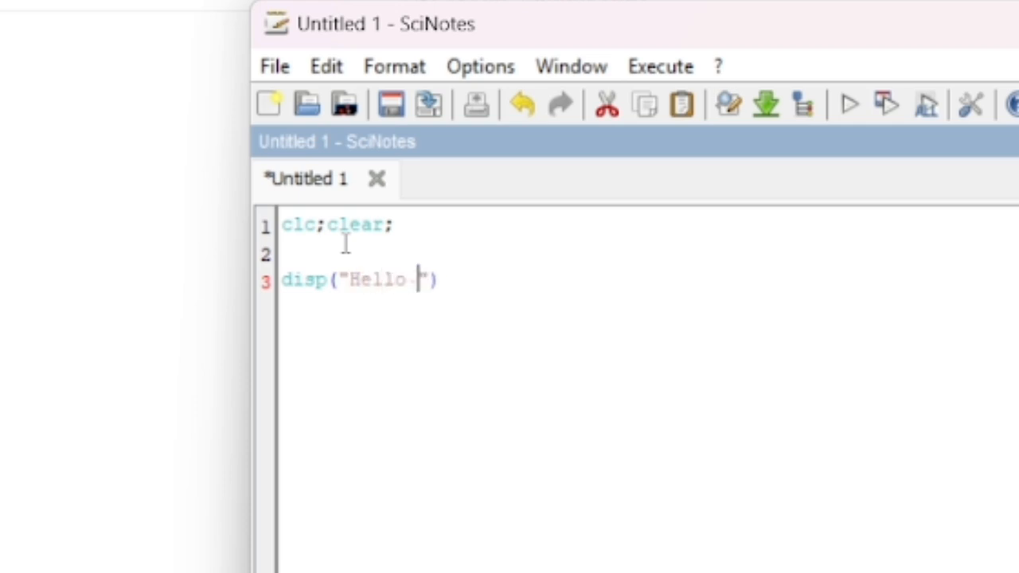
pyautogui.write('RLD')
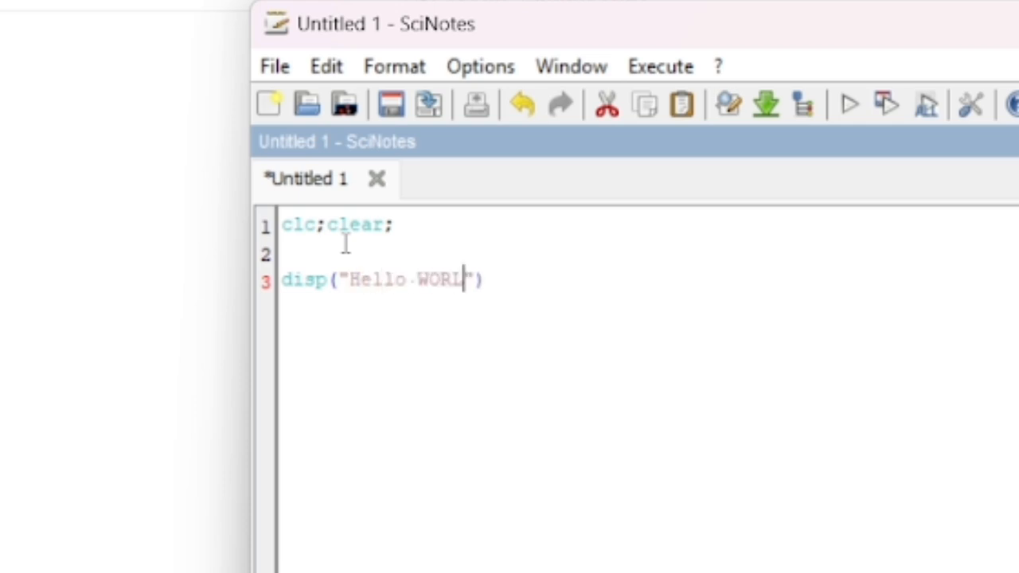
pyautogui.press('BackSpace')
pyautogui.press('BackSpace')
pyautogui.press('BackSpace')
pyautogui.press('BackSpace')
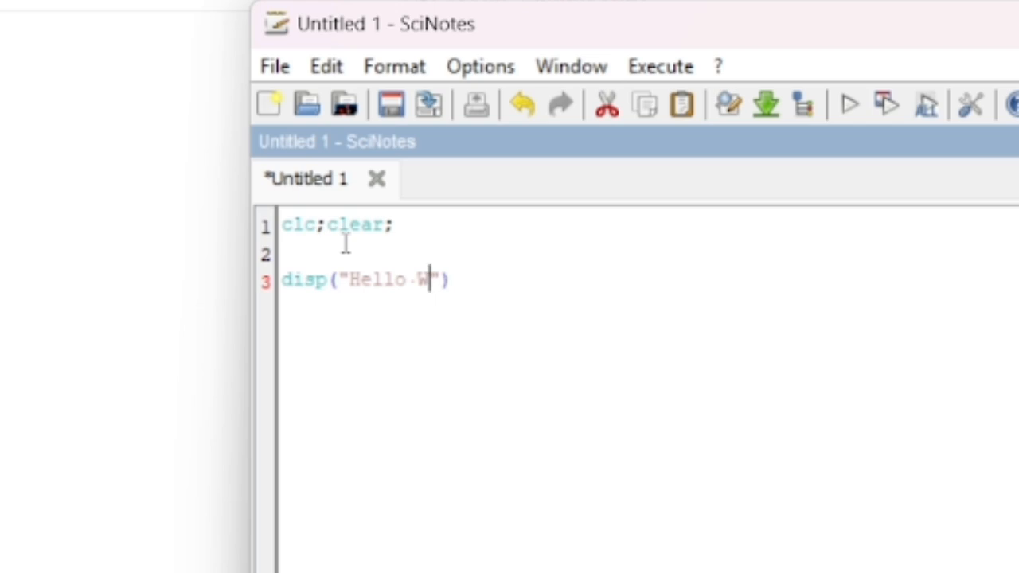
pyautogui.write('orl')
pyautogui.write('d')
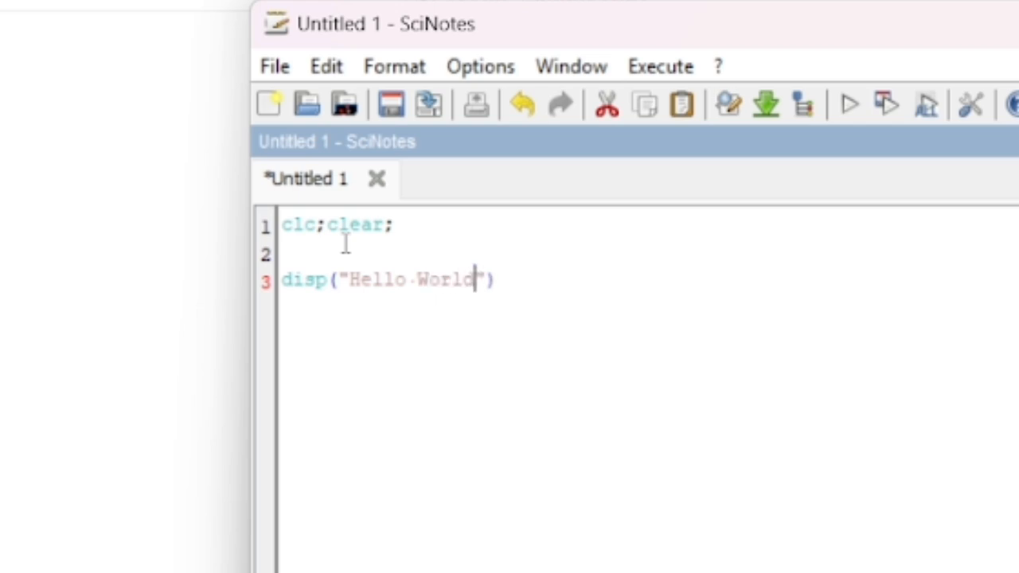
pyautogui.press('End')
pyautogui.press('Return')
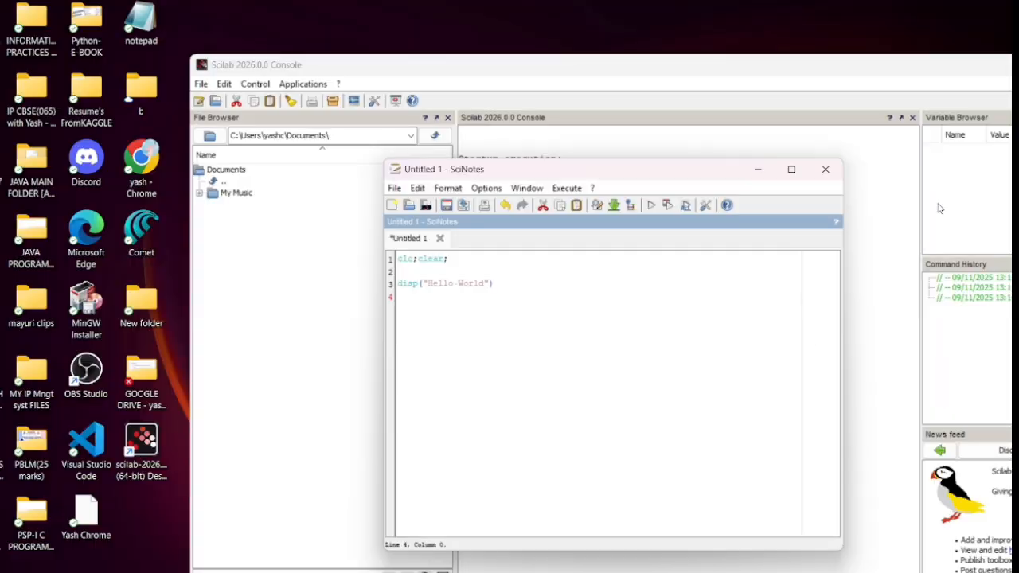
# Step: Save the script in the Documents folder under the file name 1stprog
pyautogui.moveTo(863, 72); pyautogui.dragTo(714, 63)
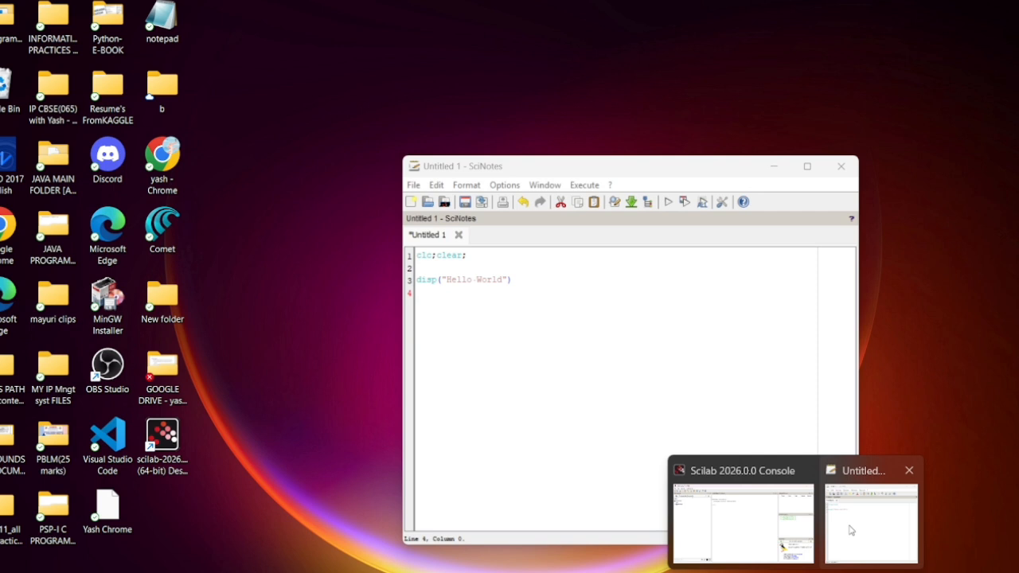
pyautogui.click(846, 527)
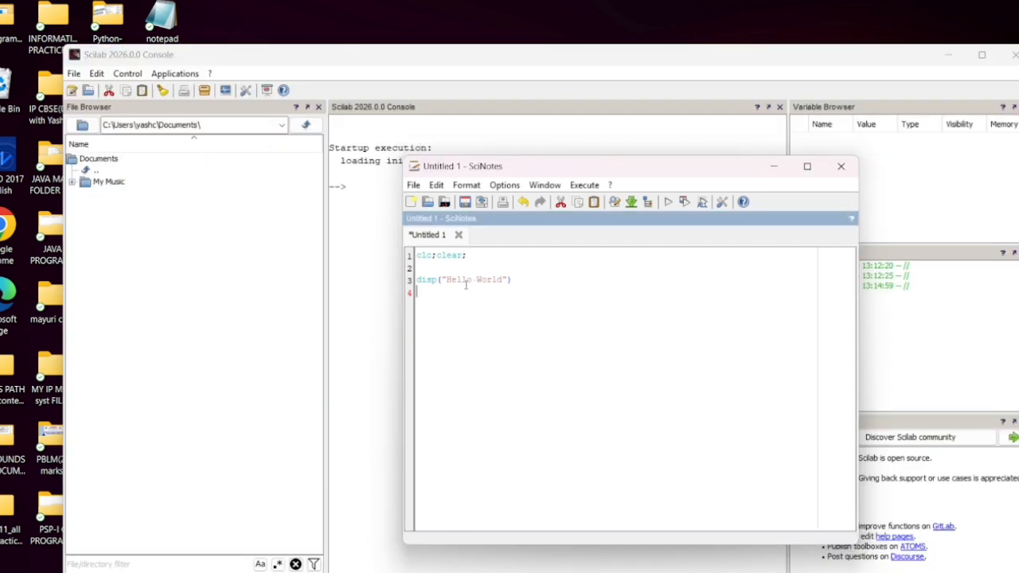
pyautogui.hotkey('ctrl', 's')
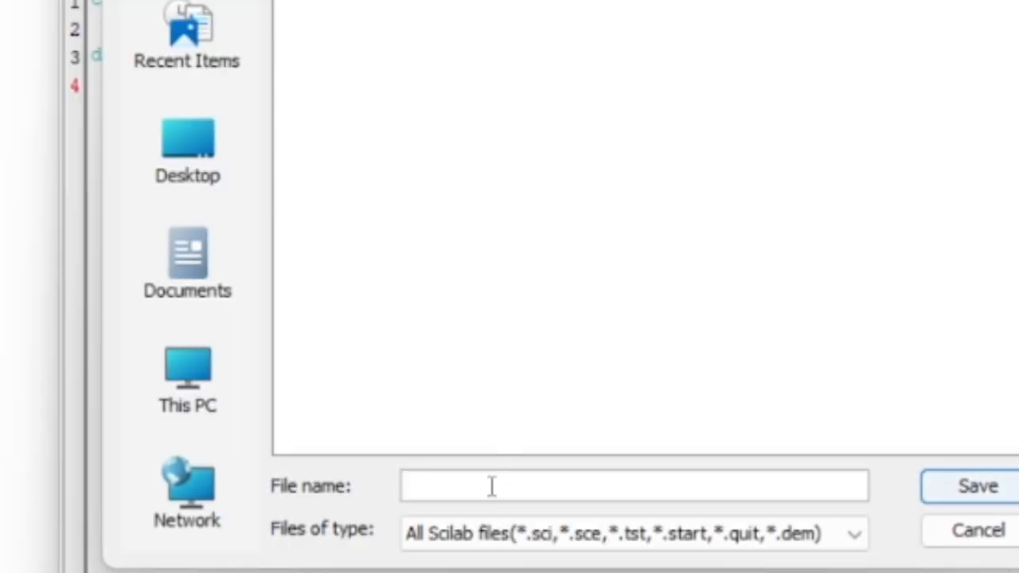
pyautogui.write('1stprog')
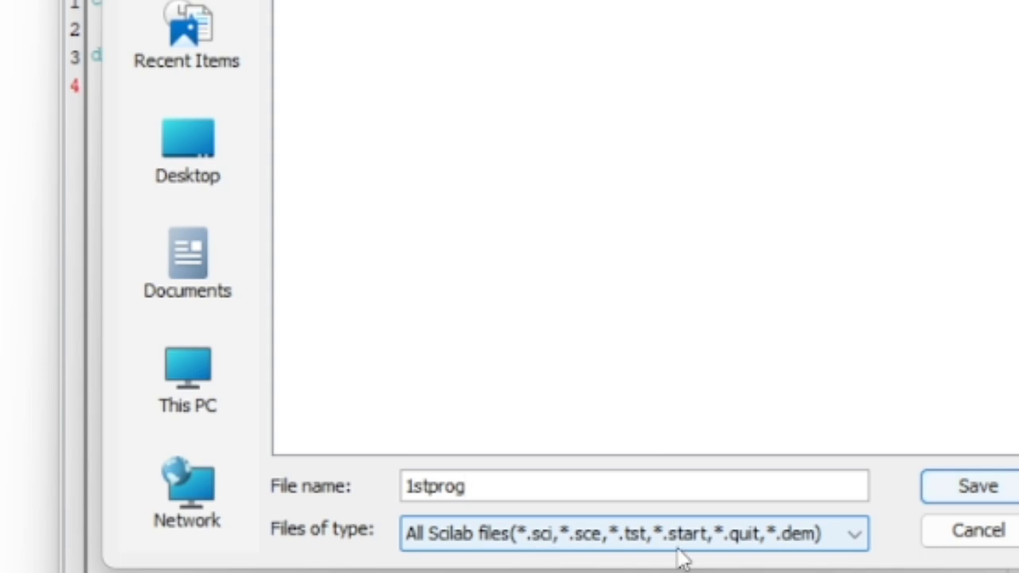
pyautogui.click(975, 487)
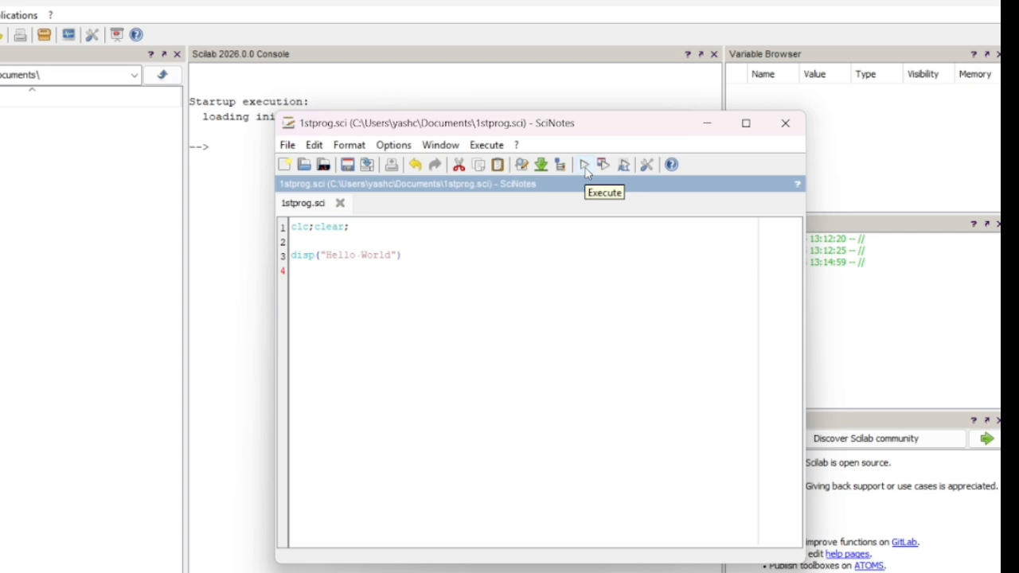
# Step: Execute 1stprog.sci, allowing the console to be cleared without asking again, and bring the console window to the front
pyautogui.click(586, 170)
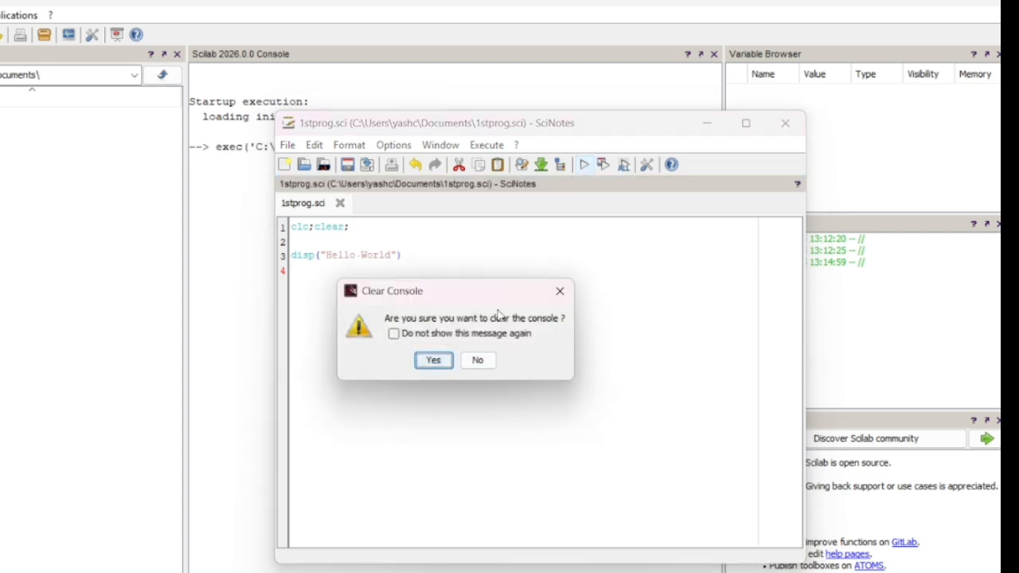
pyautogui.click(393, 334)
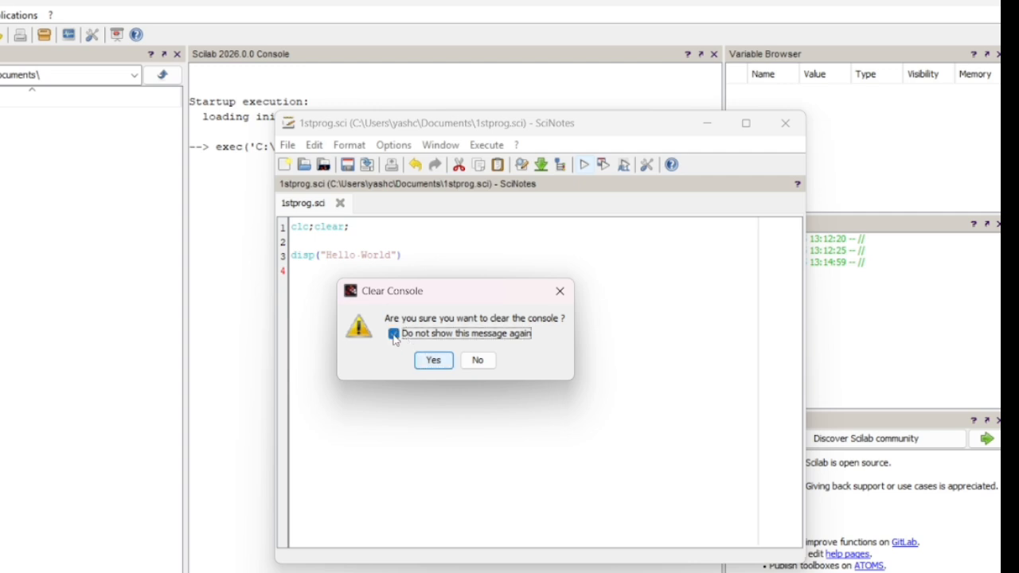
pyautogui.click(436, 360)
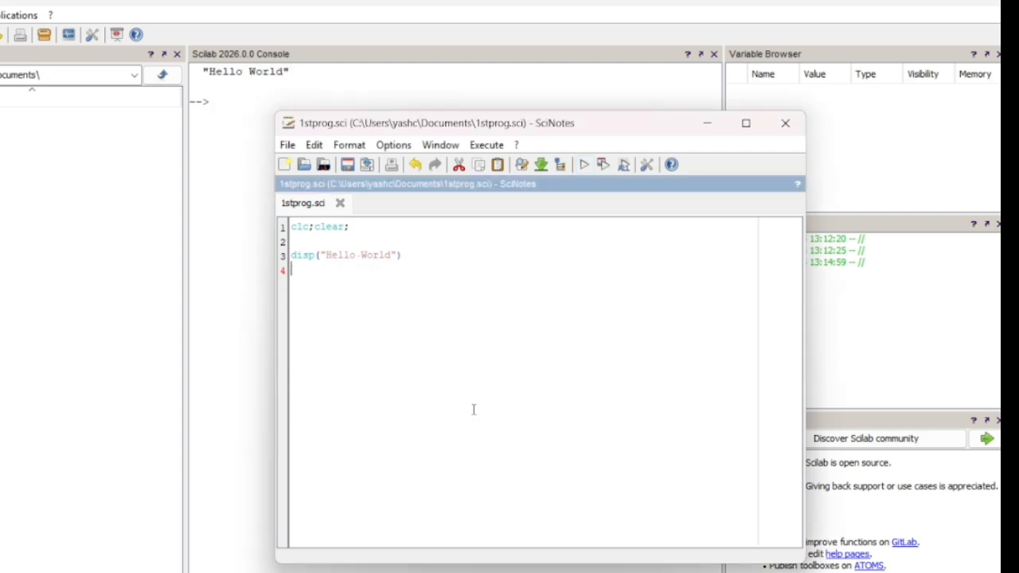
pyautogui.moveTo(523, 127); pyautogui.dragTo(590, 125)
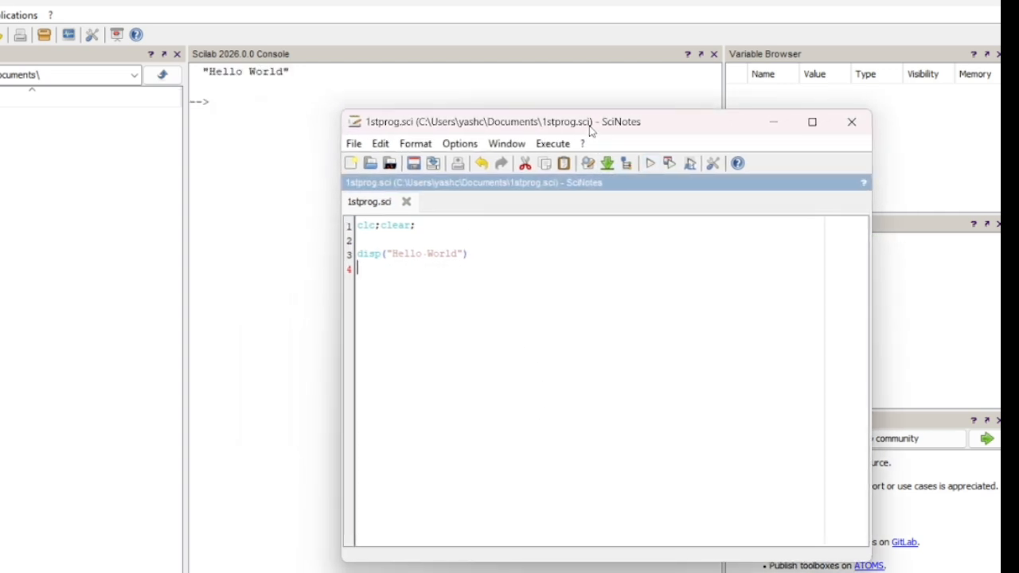
pyautogui.moveTo(432, 2); pyautogui.dragTo(511, 38)
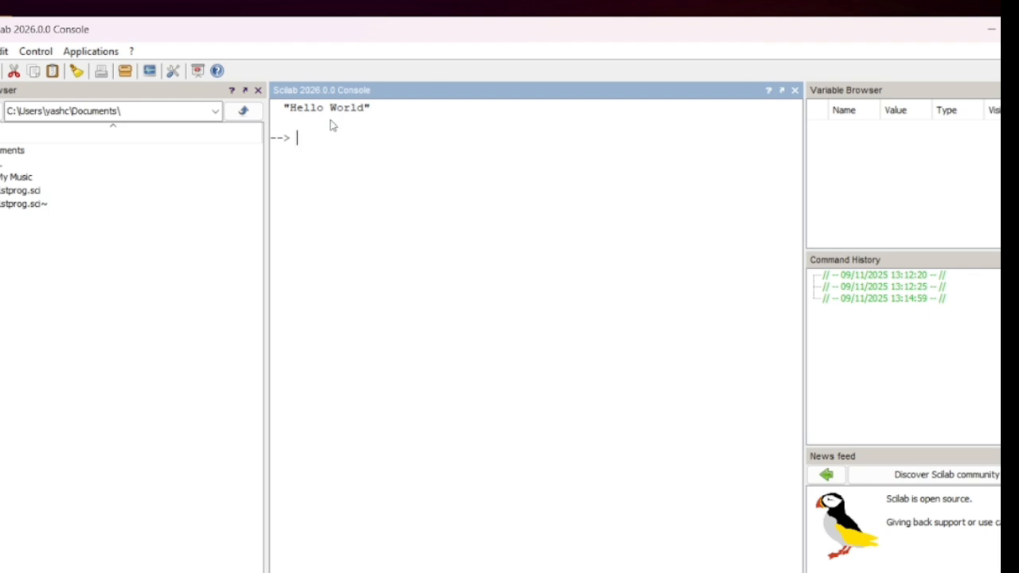